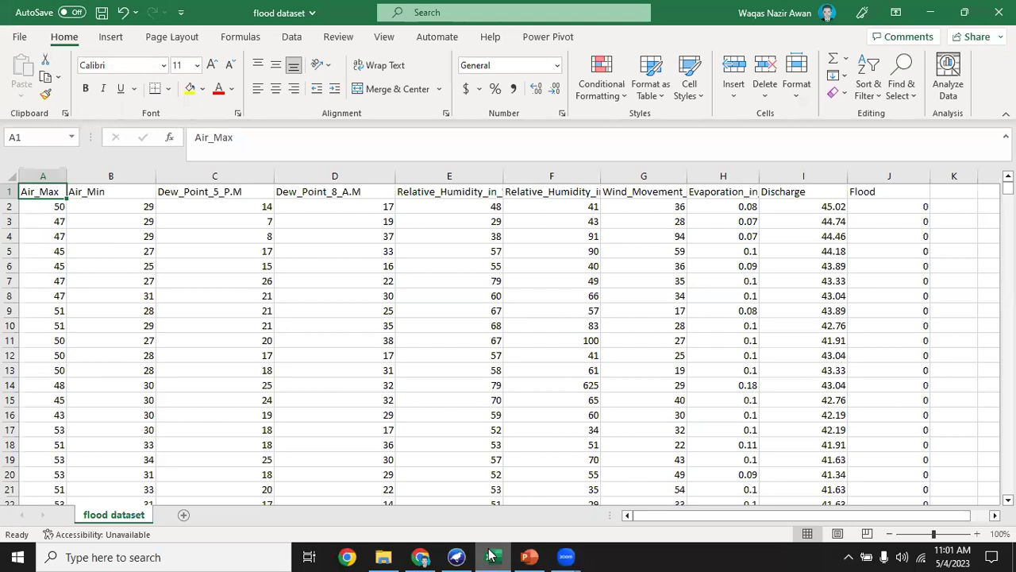
Launch Weka Explorer from the GUI Chooser and browse to the Desktop folder.
{"action": "left_click", "coordinate": [457, 556]}
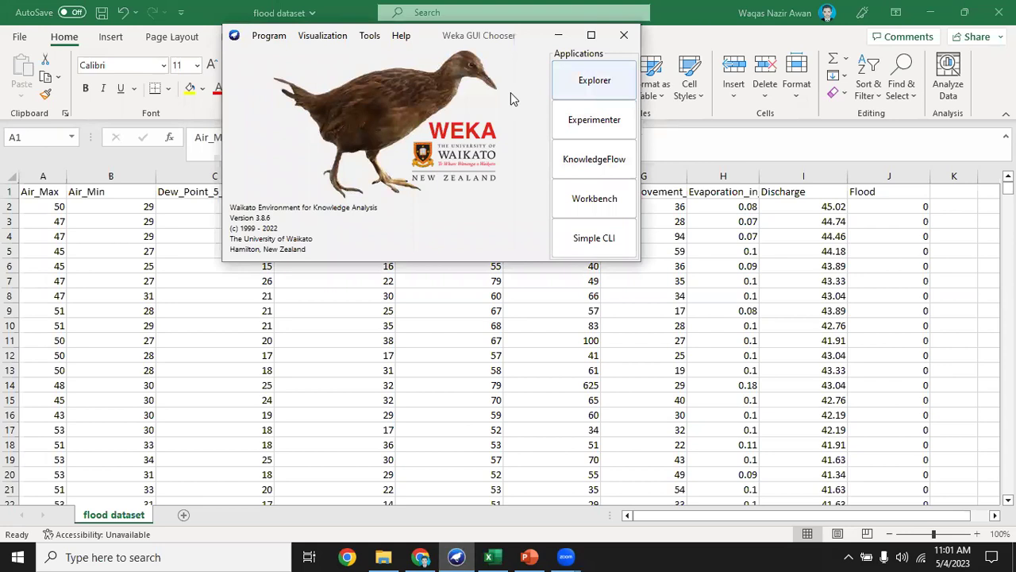
{"action": "left_click", "coordinate": [592, 83]}
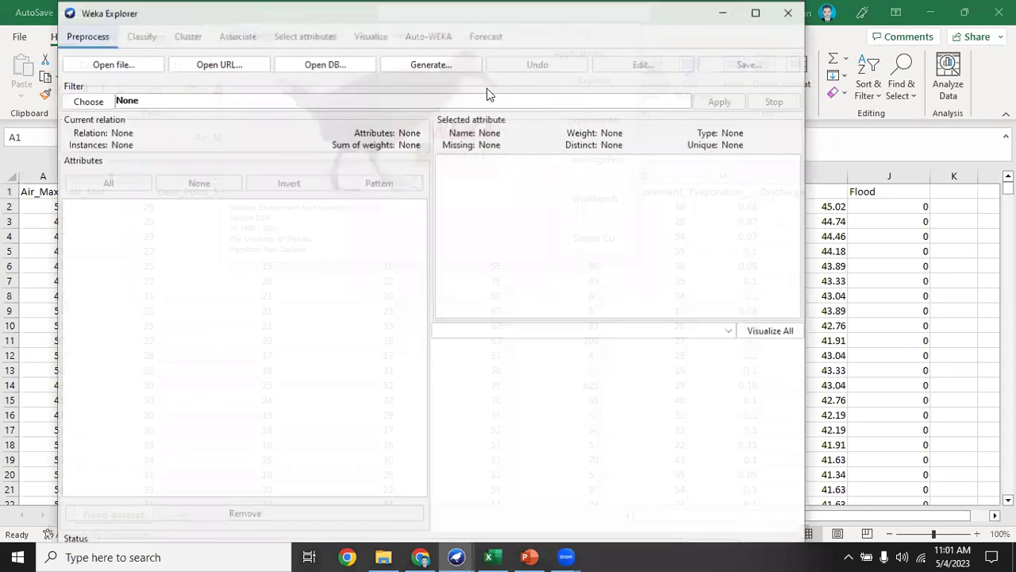
{"action": "left_click", "coordinate": [135, 69]}
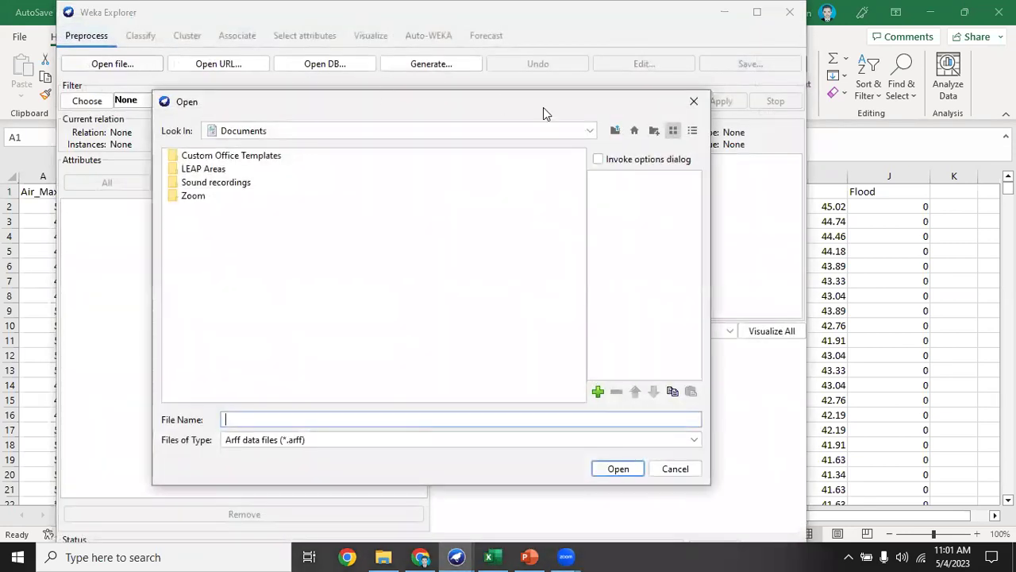
{"action": "left_click", "coordinate": [614, 131]}
{"action": "double_click", "coordinate": [199, 209]}
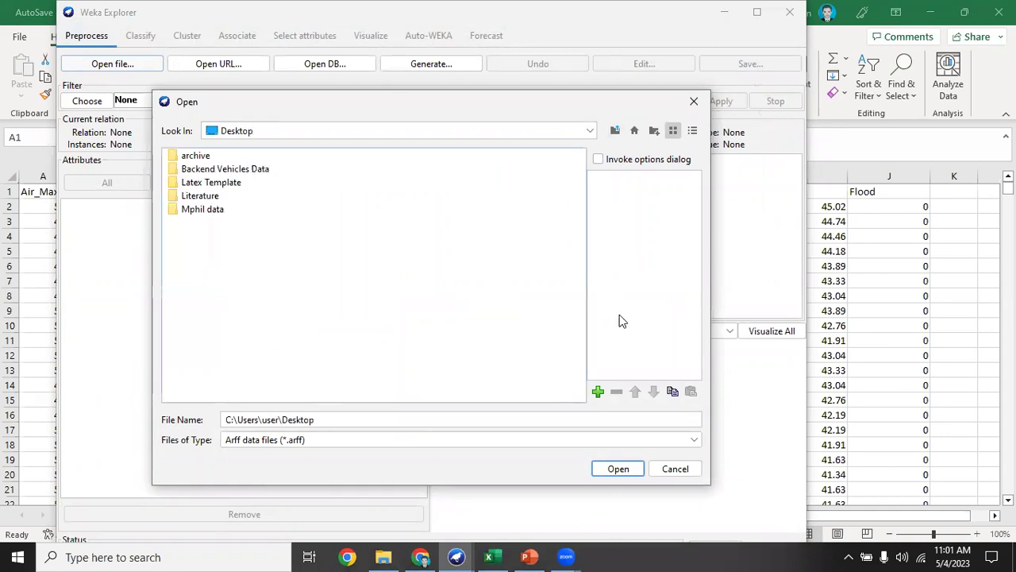
Filter to CSV files and load the flood dataset (11323 instances, 10 attributes).
{"action": "left_click", "coordinate": [715, 98]}
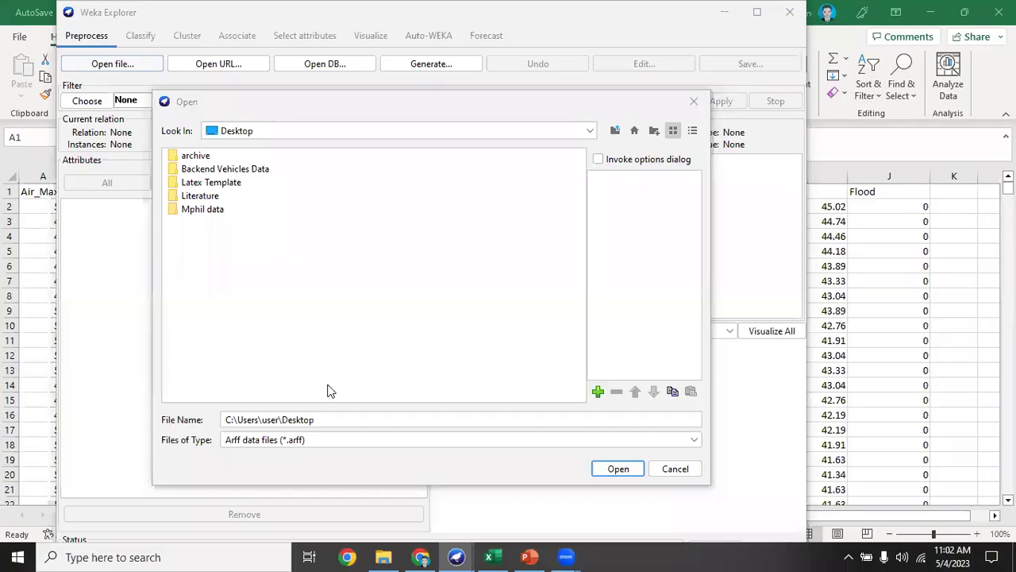
{"action": "left_click", "coordinate": [329, 442]}
{"action": "left_click", "coordinate": [365, 312]}
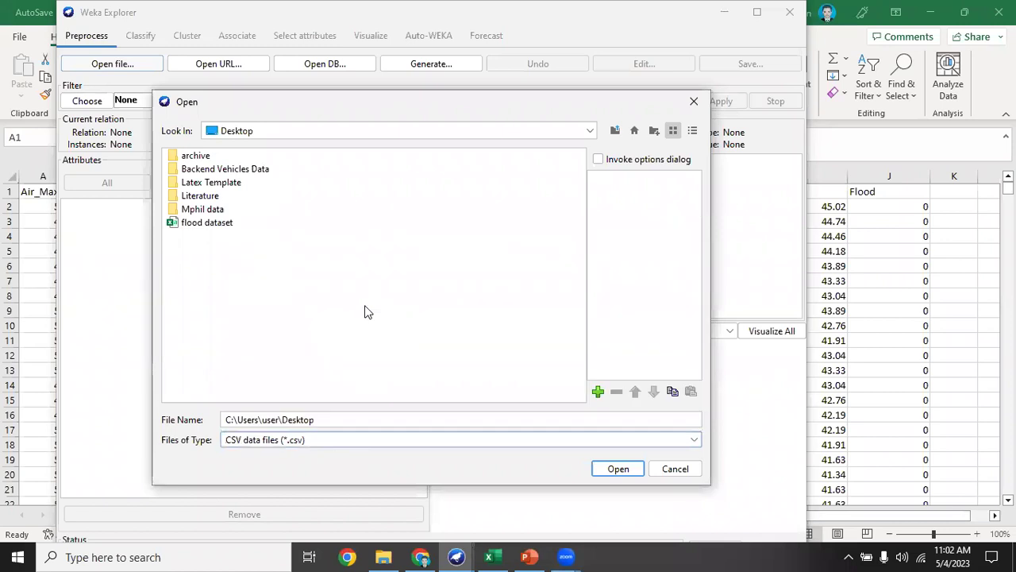
{"action": "left_click", "coordinate": [226, 222]}
{"action": "left_click", "coordinate": [618, 470]}
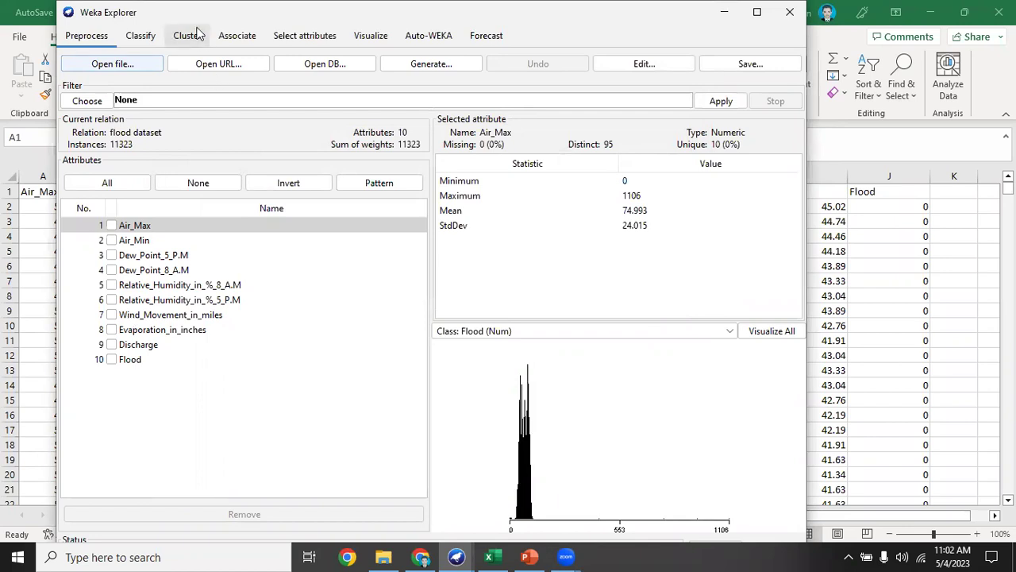
{"action": "left_click_drag", "start_coordinate": [197, 13], "coordinate": [186, 67]}
Run PSOSearch with CfsSubsetEval, which selects attributes 1,2,3,4,8,9 including Air_Max and Discharge.
{"action": "left_click", "coordinate": [279, 91]}
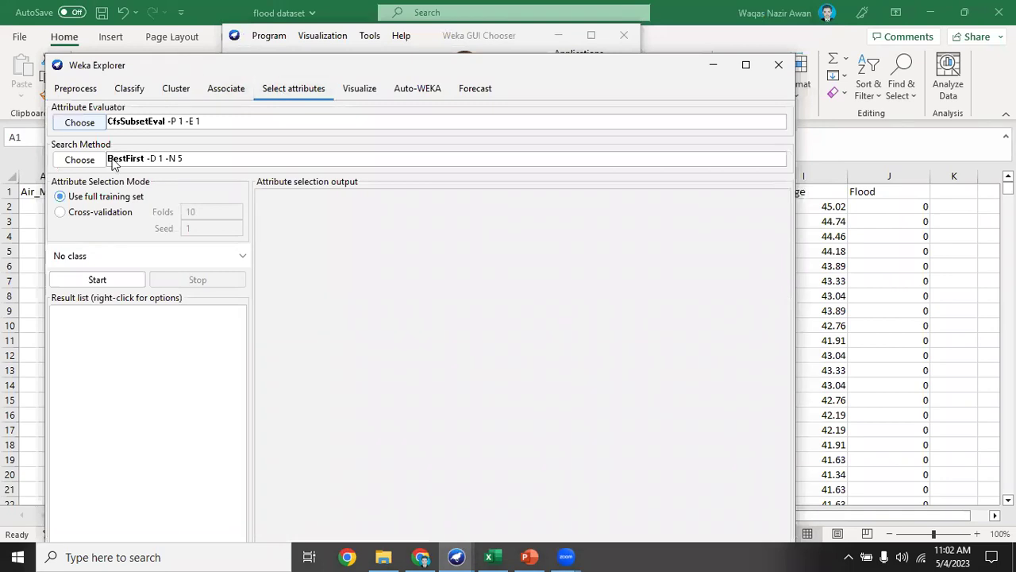
{"action": "left_click", "coordinate": [86, 161]}
{"action": "left_click", "coordinate": [114, 216]}
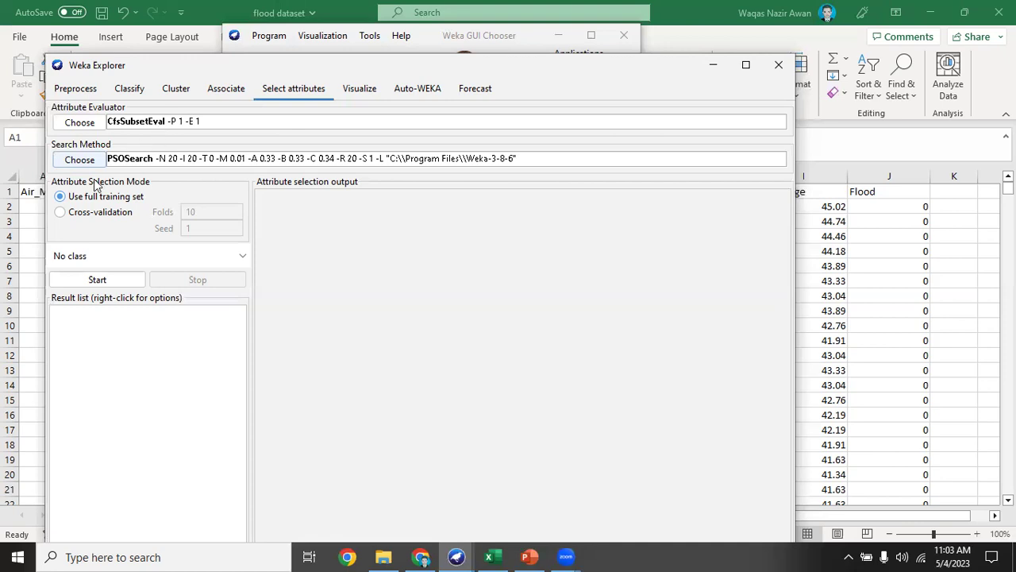
{"action": "left_click", "coordinate": [108, 281]}
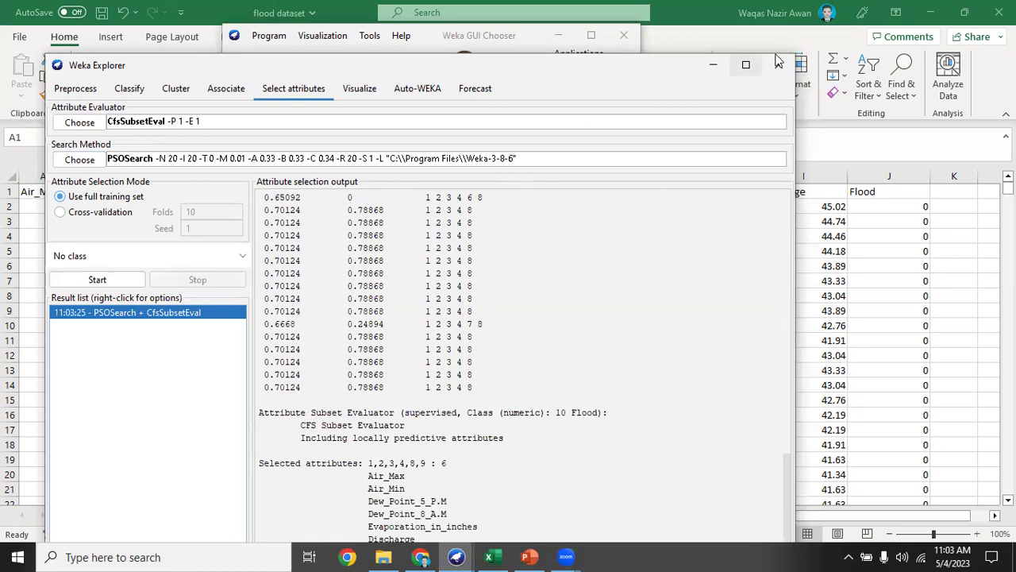
Maximize Explorer and inspect the PSO iterations, population size 20 and inertia weight settings.
{"action": "left_click", "coordinate": [746, 65]}
{"action": "left_click_drag", "start_coordinate": [1008, 442], "coordinate": [1008, 238]}
{"action": "scroll", "coordinate": [475, 225], "scroll_direction": "up", "scroll_amount": 5}
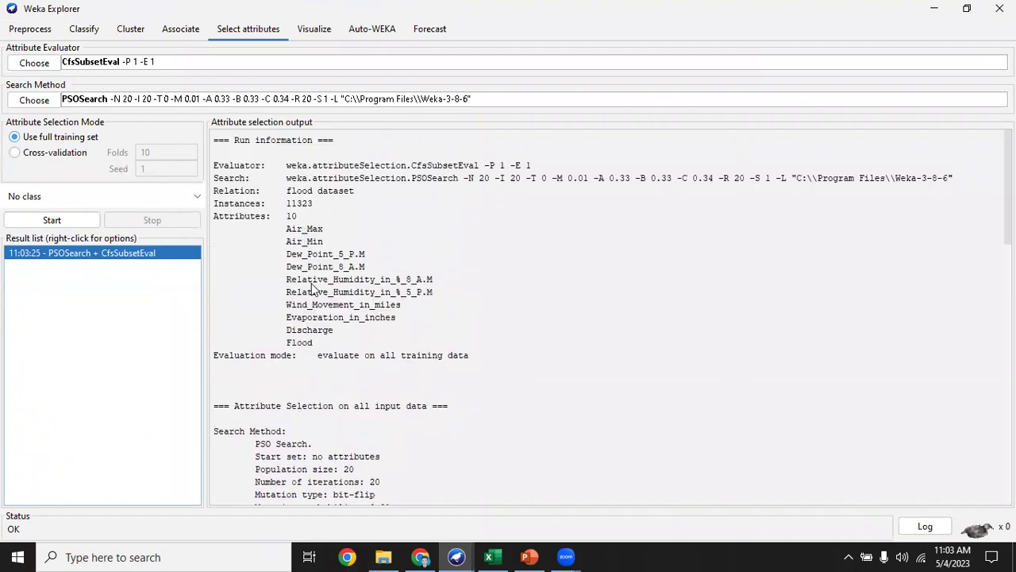
{"action": "scroll", "coordinate": [509, 197], "scroll_direction": "down", "scroll_amount": 7}
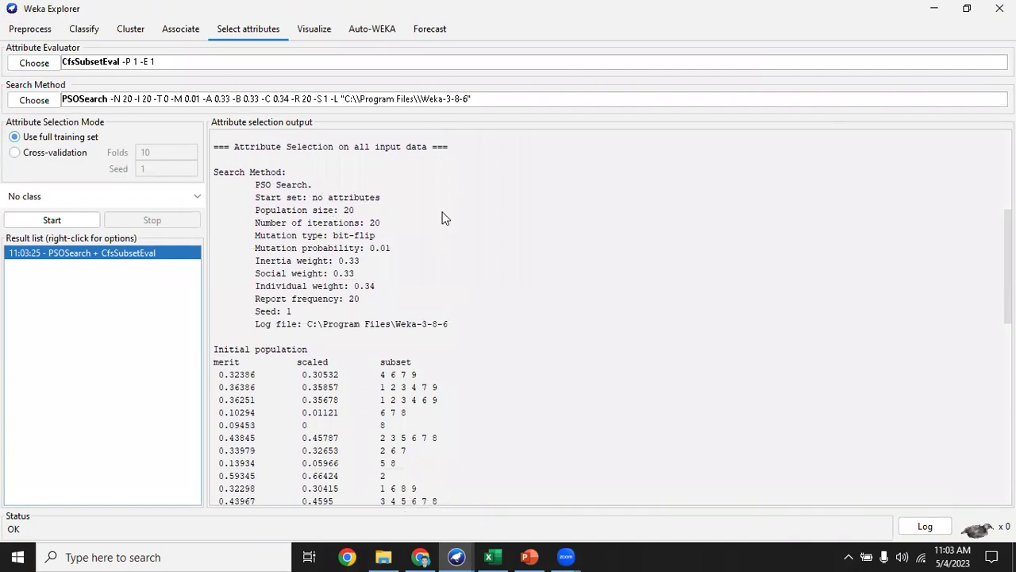
{"action": "left_click_drag", "start_coordinate": [364, 224], "coordinate": [401, 224]}
{"action": "left_click", "coordinate": [396, 225]}
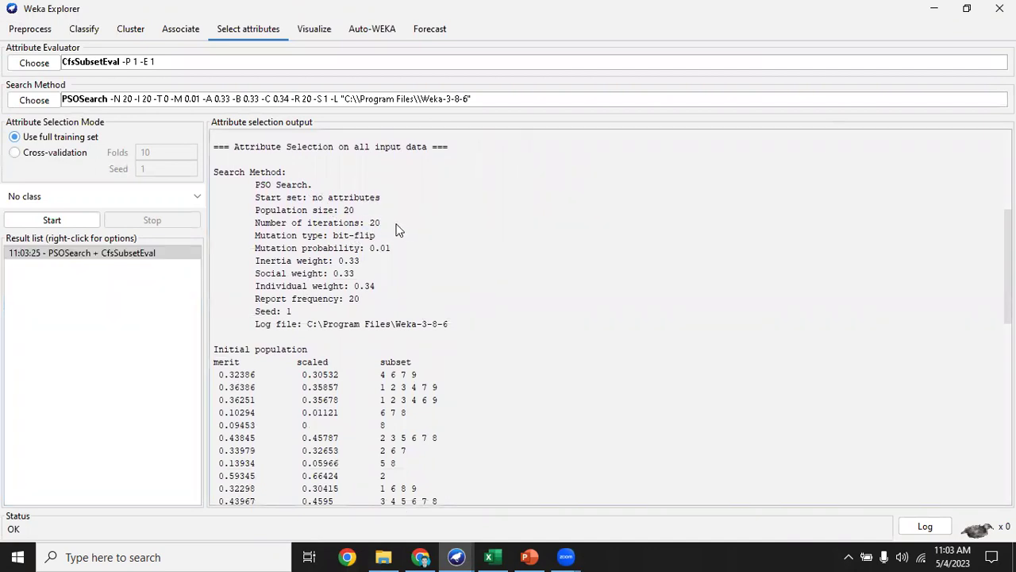
{"action": "double_click", "coordinate": [348, 210]}
{"action": "left_click_drag", "start_coordinate": [349, 264], "coordinate": [362, 269]}
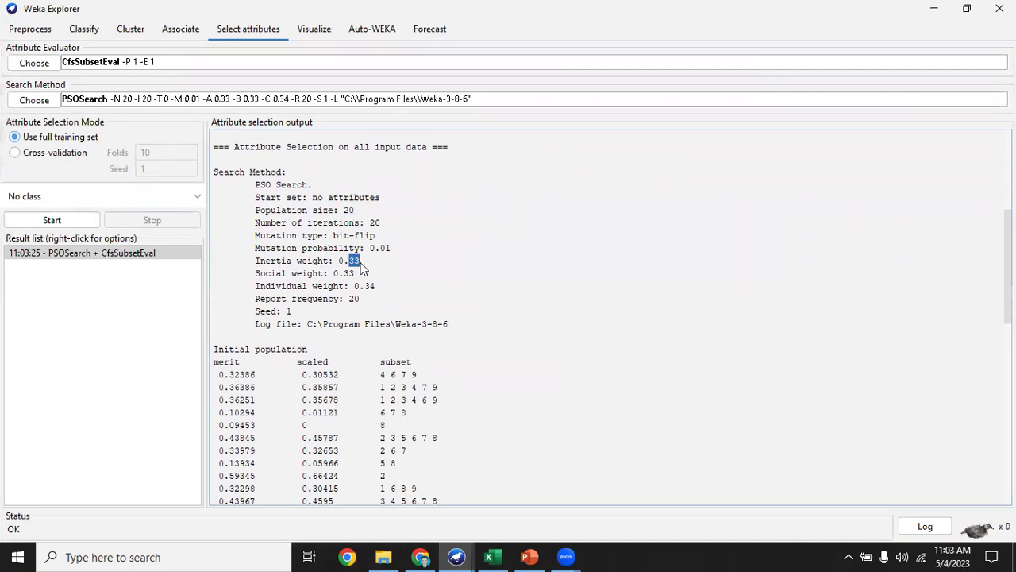
{"action": "left_click", "coordinate": [341, 282]}
{"action": "scroll", "coordinate": [611, 315], "scroll_direction": "down", "scroll_amount": 5}
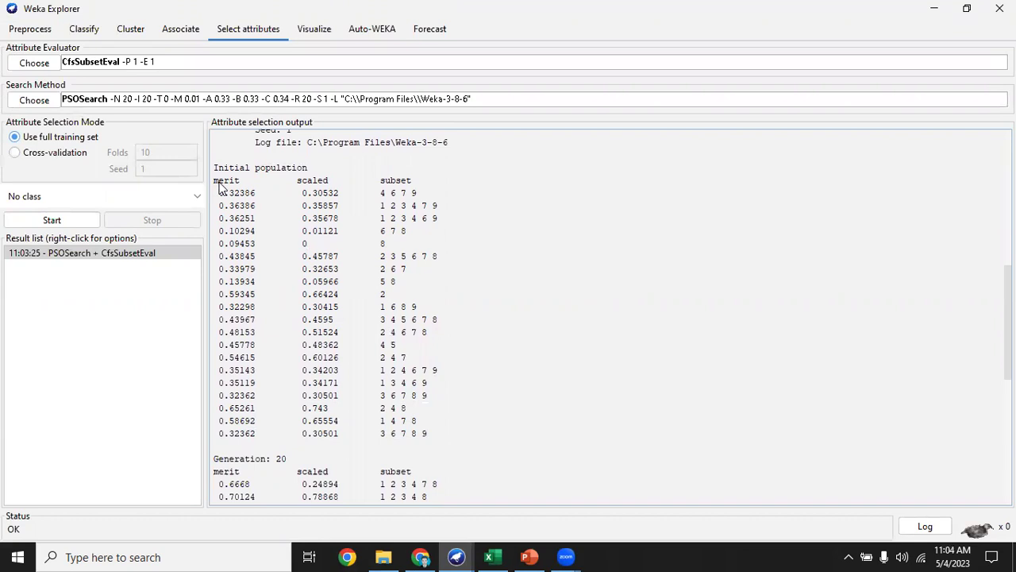
{"action": "left_click_drag", "start_coordinate": [219, 193], "coordinate": [254, 199]}
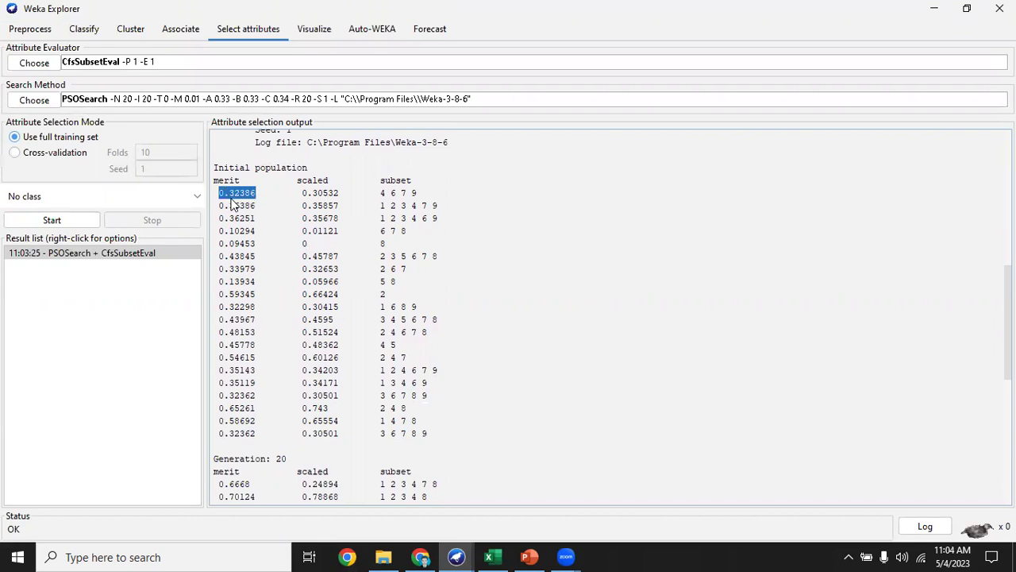
{"action": "left_click", "coordinate": [421, 200]}
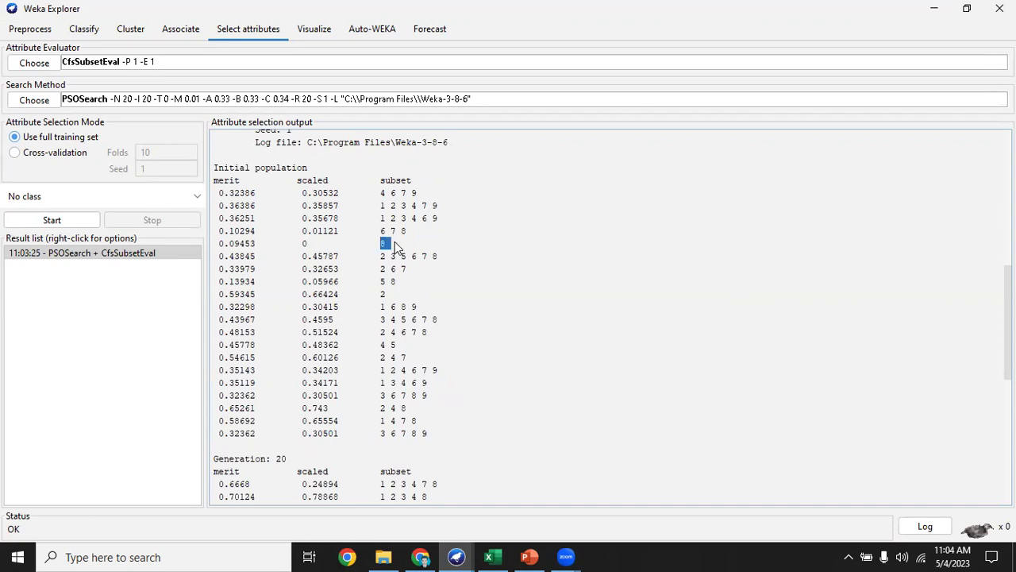
{"action": "left_click", "coordinate": [293, 226]}
{"action": "scroll", "coordinate": [611, 318], "scroll_direction": "down", "scroll_amount": 7}
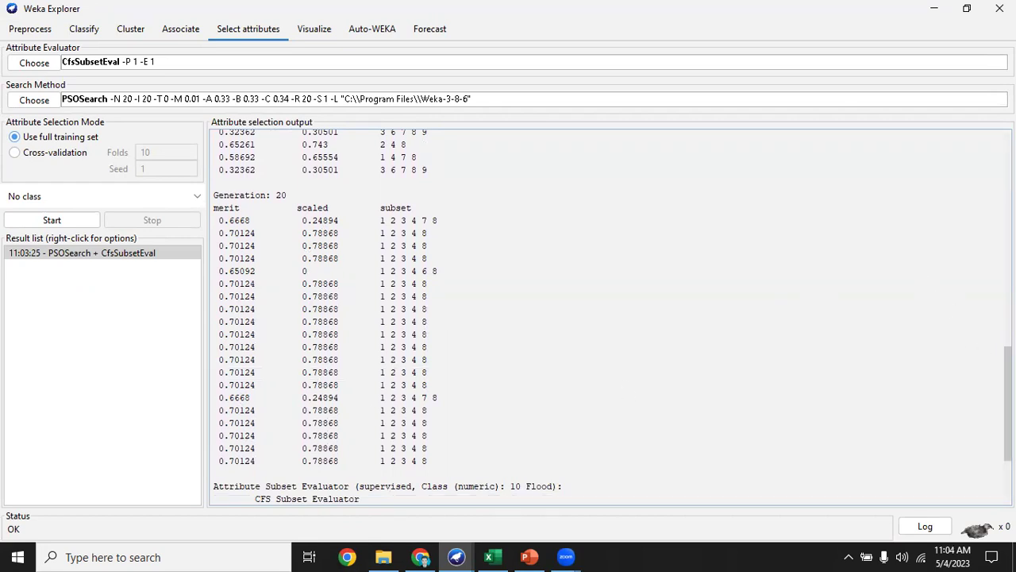
{"action": "scroll", "coordinate": [1008, 405], "scroll_direction": "down", "scroll_amount": 4}
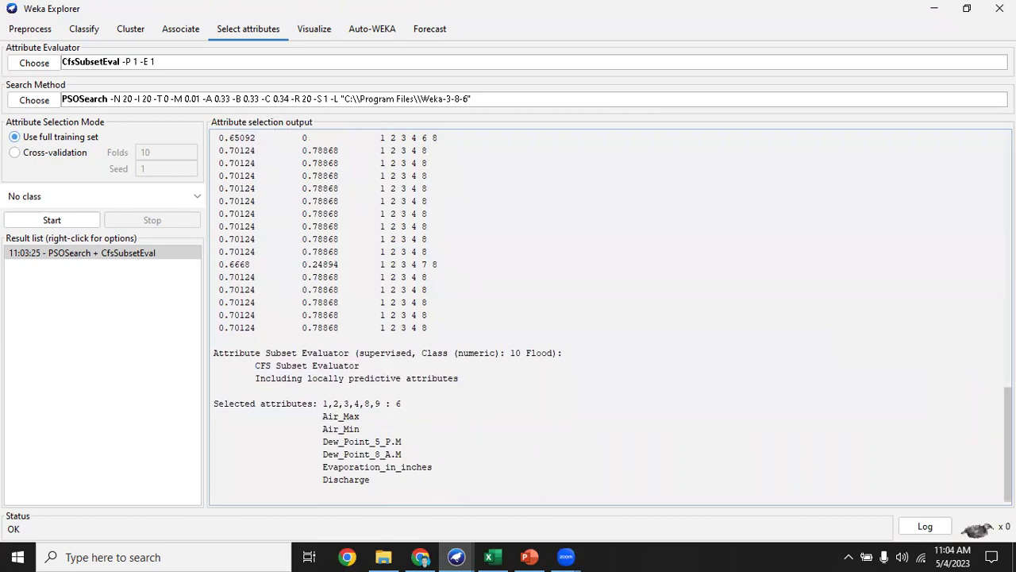
Highlight the Air_Max line among selected attributes, then switch to the Colab feature-importance chart.
{"action": "triple_click", "coordinate": [342, 416]}
{"action": "scroll", "coordinate": [807, 390], "scroll_direction": "down", "scroll_amount": 1}
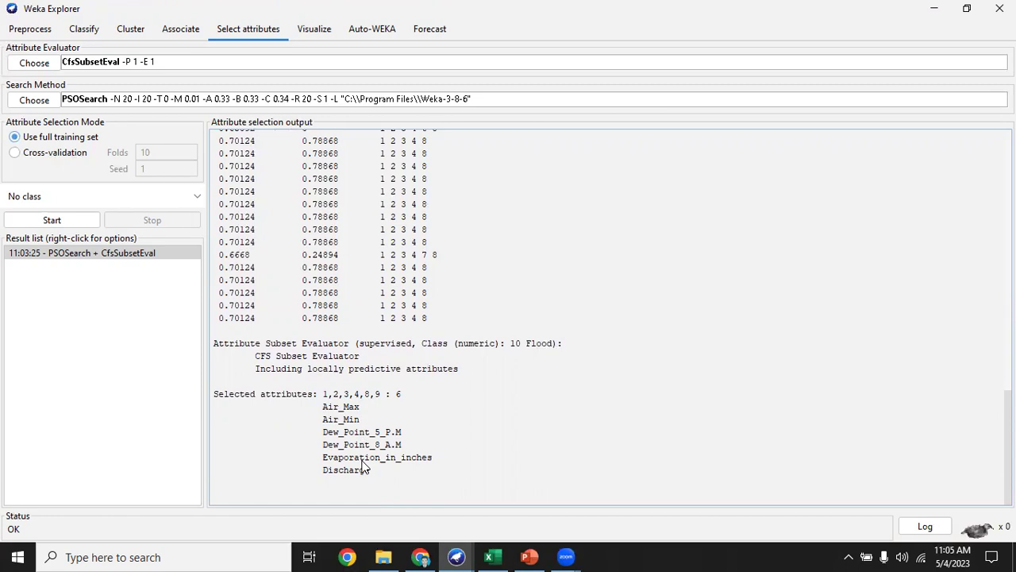
{"action": "left_click", "coordinate": [421, 557]}
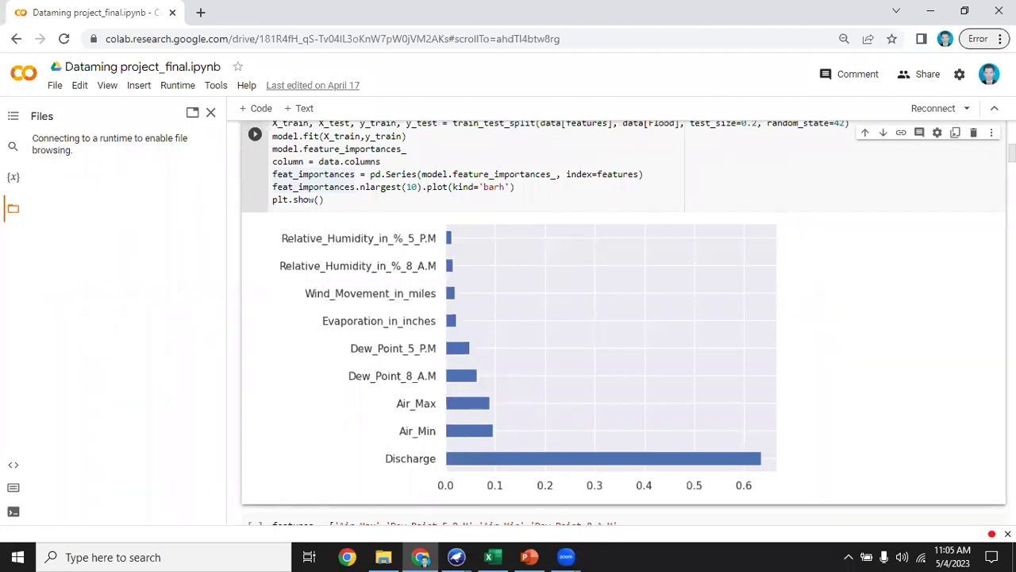
{"action": "scroll", "coordinate": [543, 259], "scroll_direction": "up", "scroll_amount": 3}
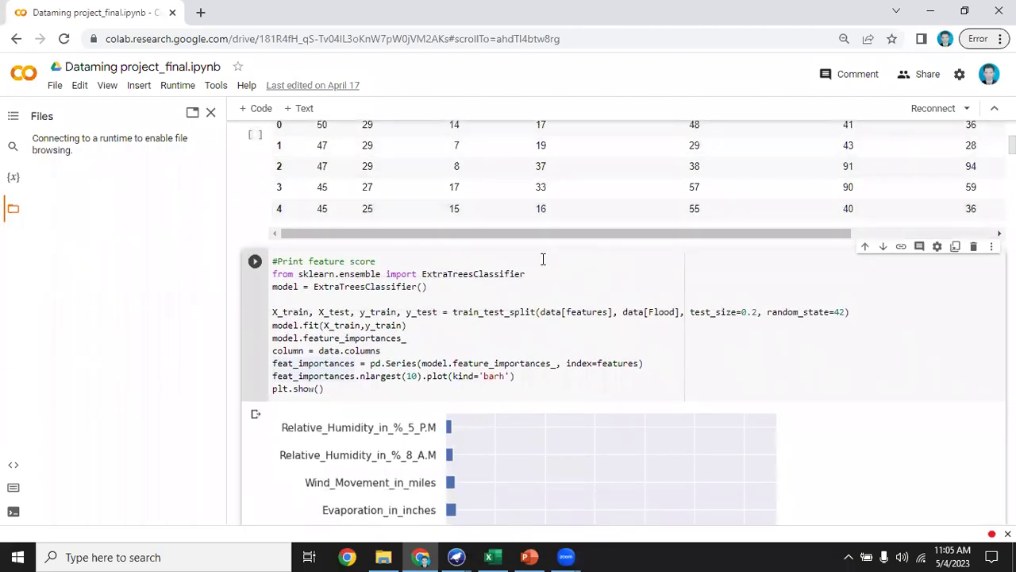
{"action": "scroll", "coordinate": [543, 259], "scroll_direction": "down", "scroll_amount": 2}
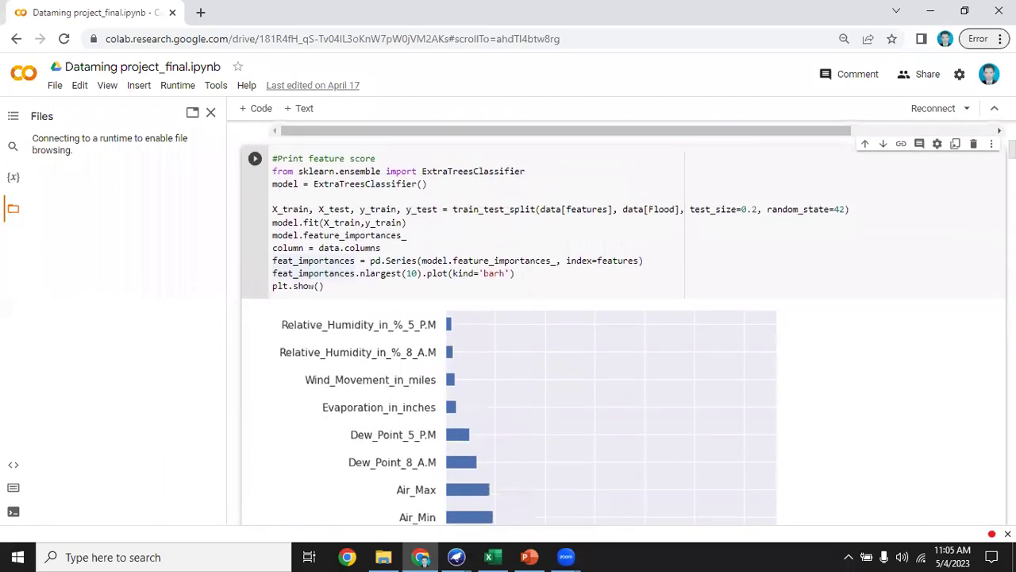
{"action": "scroll", "coordinate": [472, 361], "scroll_direction": "down", "scroll_amount": 2}
{"action": "scroll", "coordinate": [472, 361], "scroll_direction": "up", "scroll_amount": 1}
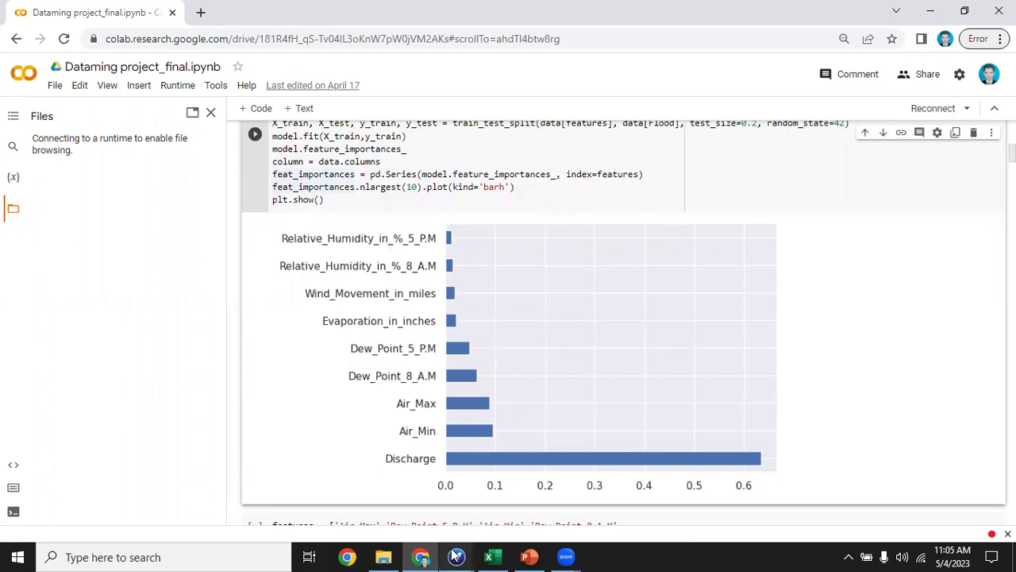
Return to Weka Explorer and highlight the selected attribute names starting from Air_Max.
{"action": "mouse_move", "coordinate": [457, 557]}
{"action": "left_click", "coordinate": [510, 523]}
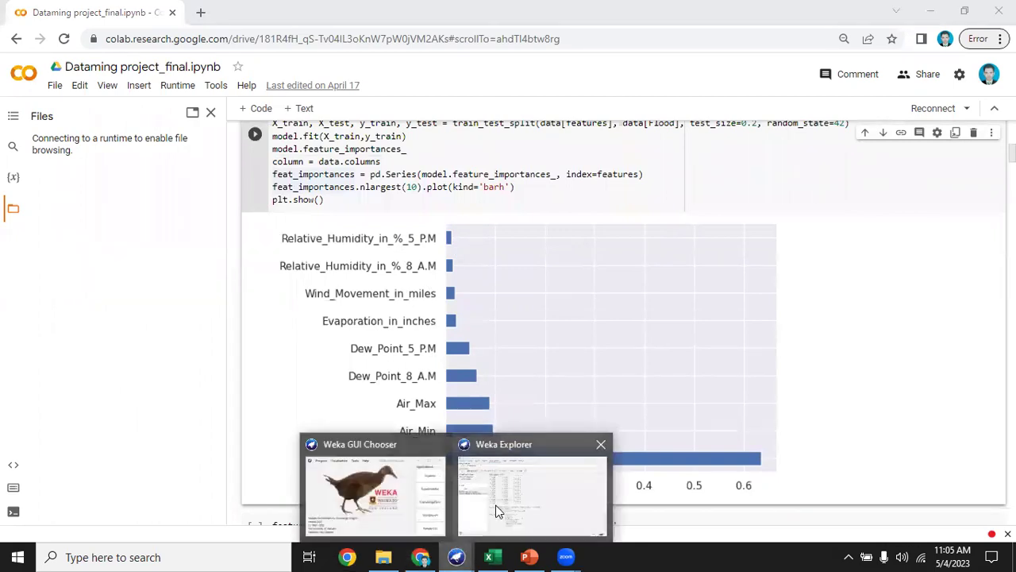
{"action": "left_click", "coordinate": [505, 508]}
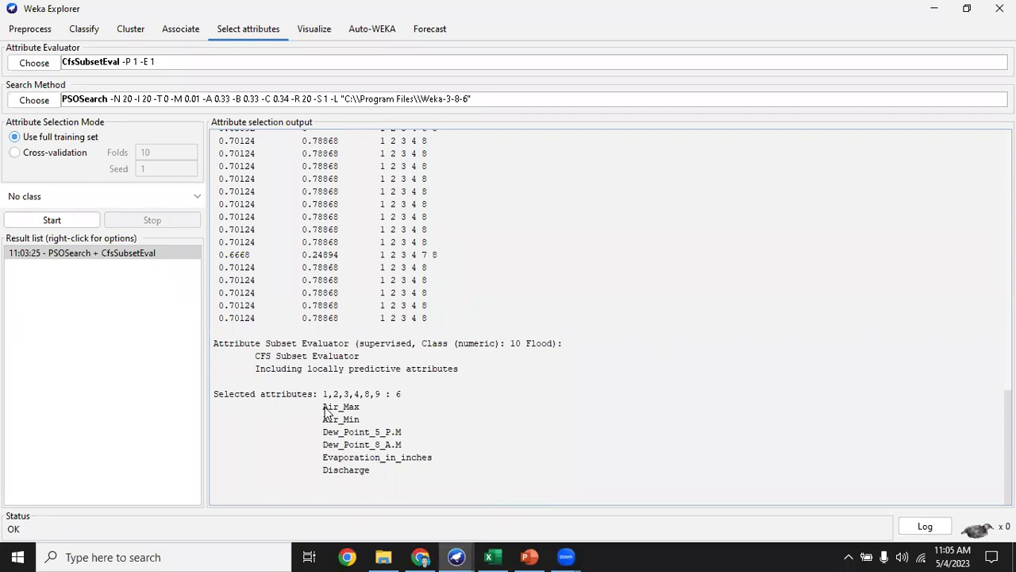
{"action": "left_click_drag", "start_coordinate": [324, 408], "coordinate": [370, 475]}
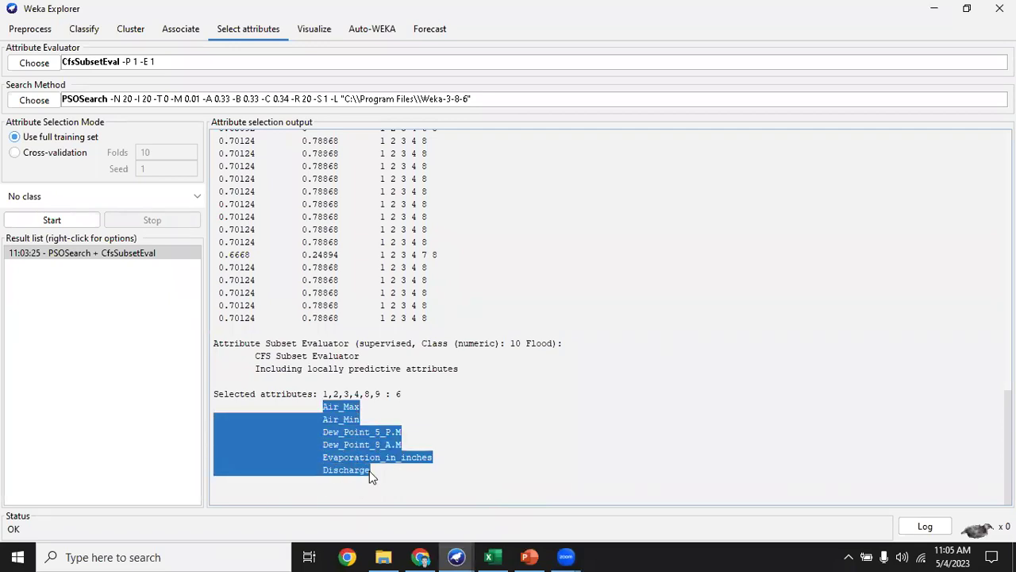
Compare with the Colab chart, then come back to Weka and clear the highlight.
{"action": "left_click", "coordinate": [421, 557]}
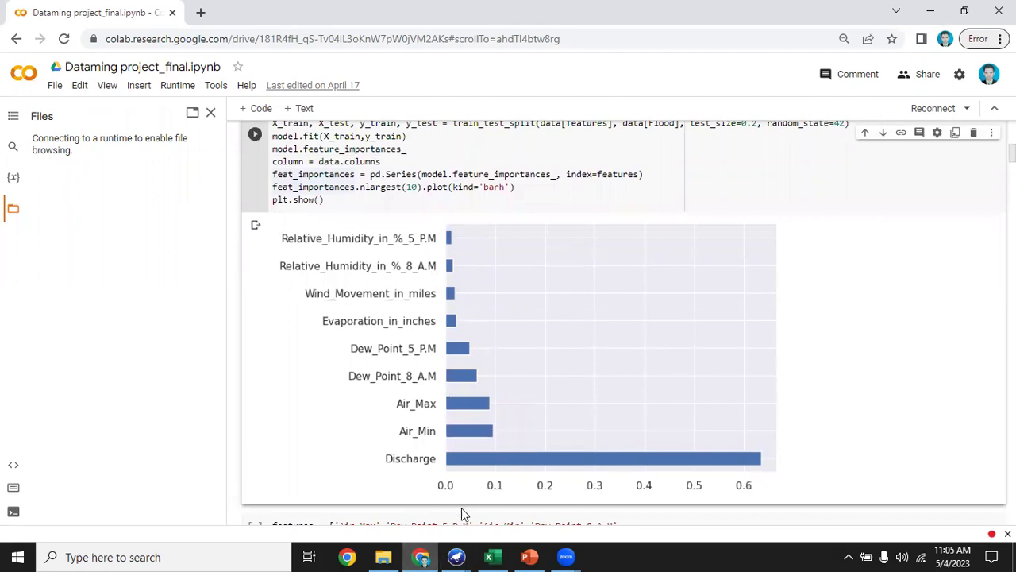
{"action": "left_click", "coordinate": [457, 557]}
{"action": "left_click", "coordinate": [511, 532]}
{"action": "left_click", "coordinate": [442, 491]}
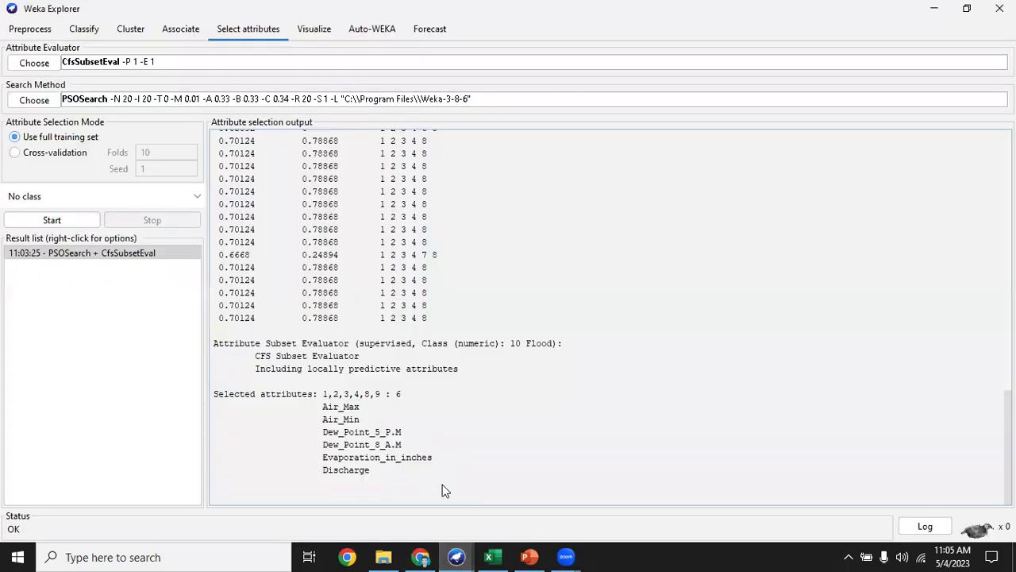